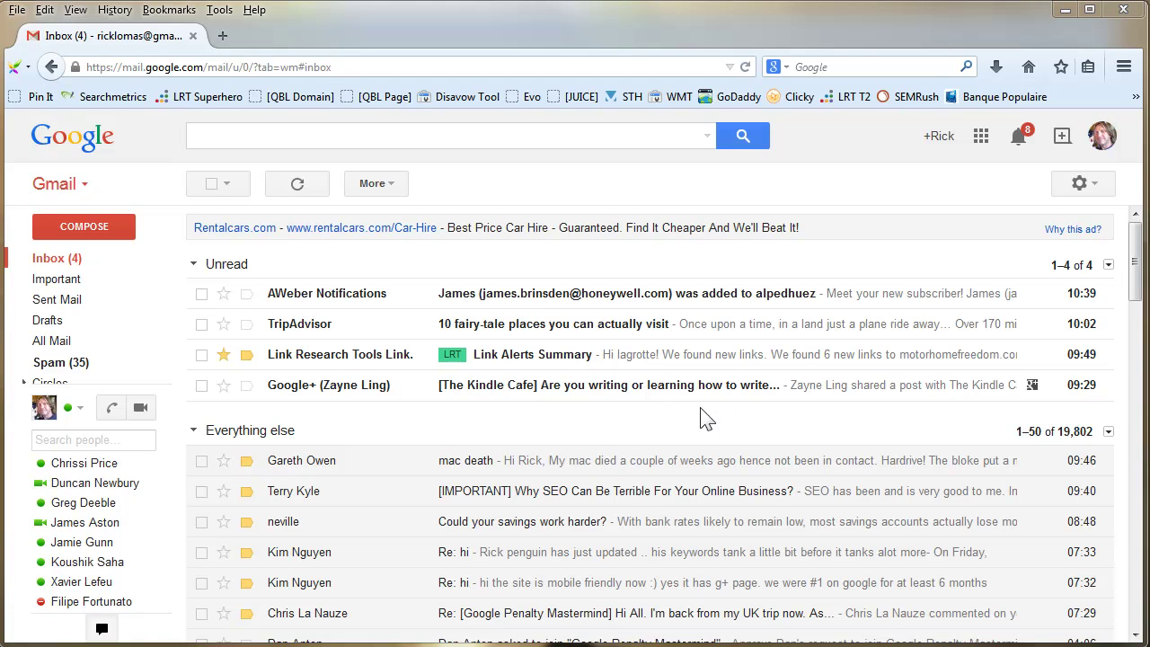
# - Switch from Gmail to Contacts and scroll through the 52 My Contacts entries, then back to the top
pyautogui.click(85, 190)
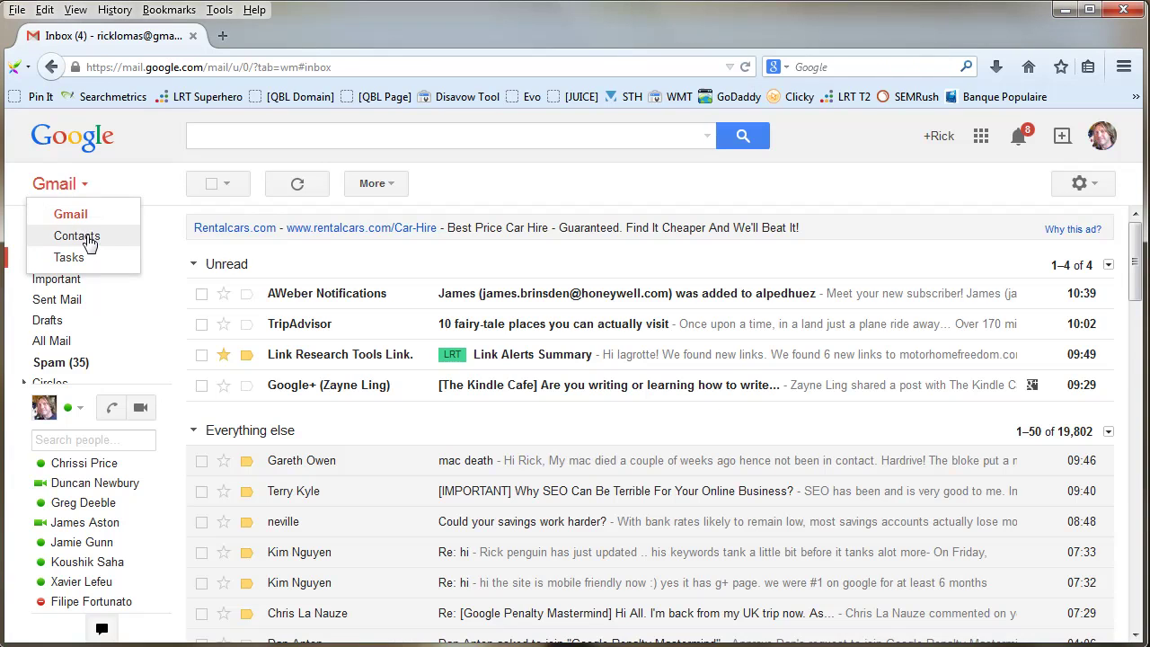
pyautogui.click(88, 235)
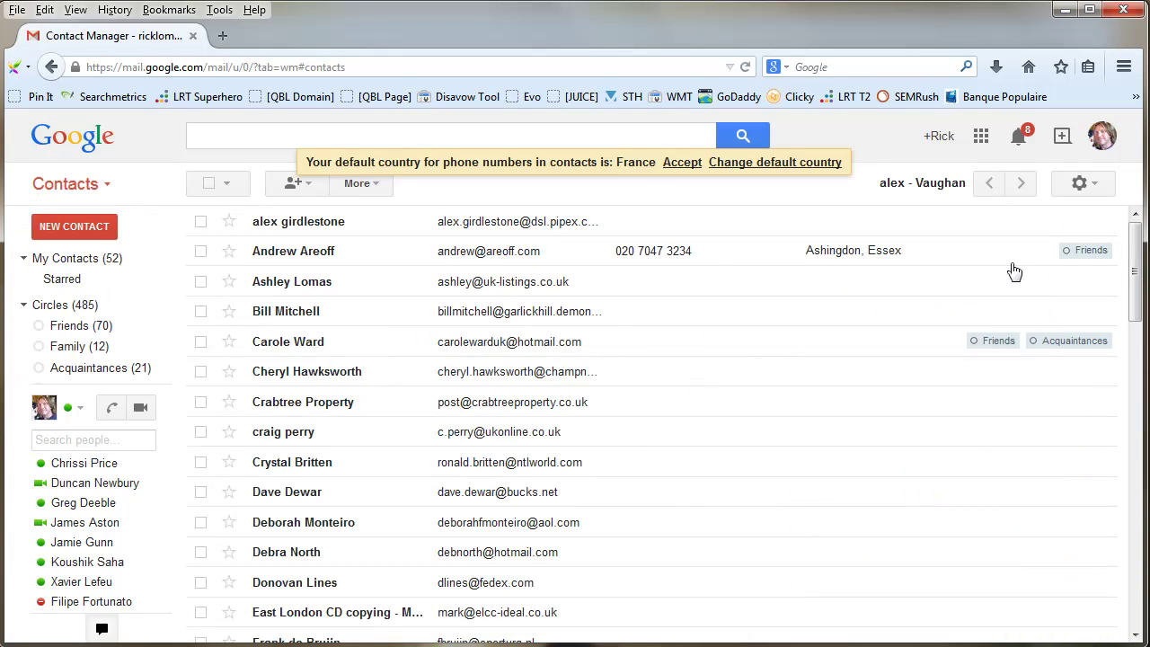
pyautogui.scroll(-1, 1137, 269)
pyautogui.scroll(1, 1137, 274)
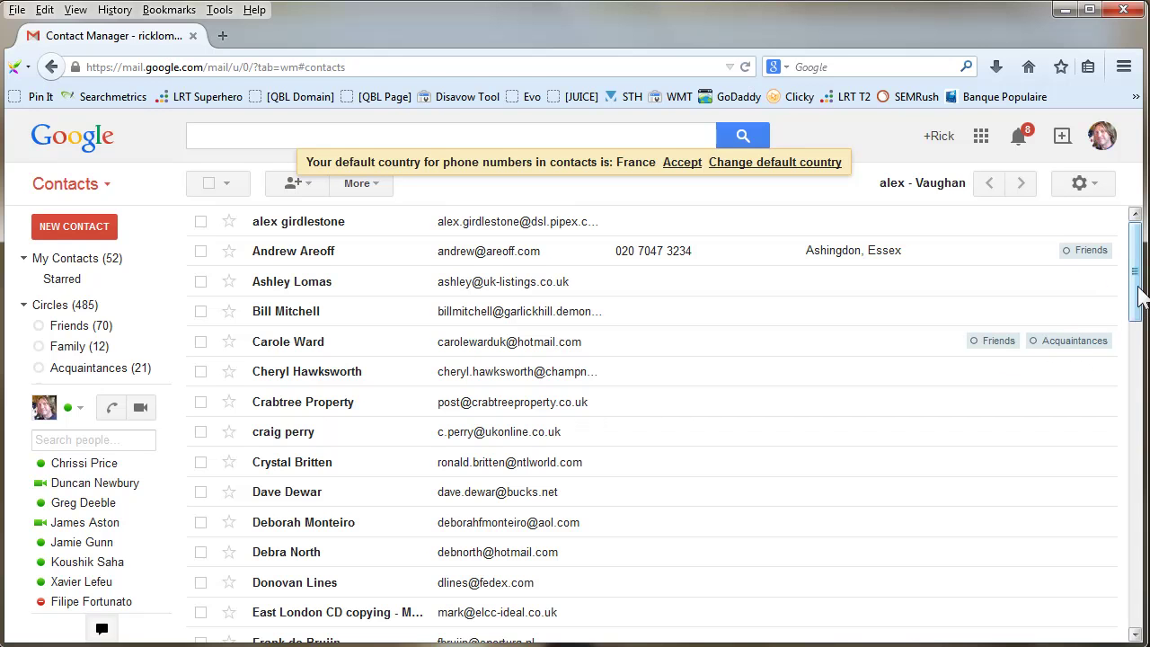
pyautogui.moveTo(1139, 296); pyautogui.dragTo(1123, 621)
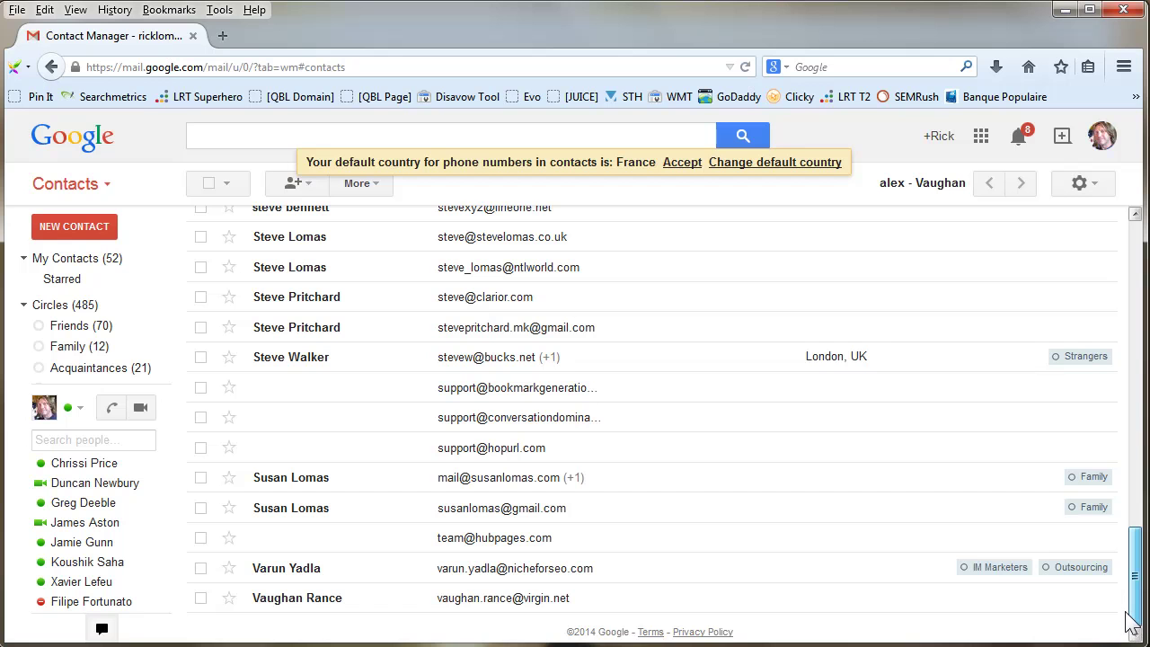
pyautogui.moveTo(1130, 620); pyautogui.dragTo(1137, 235)
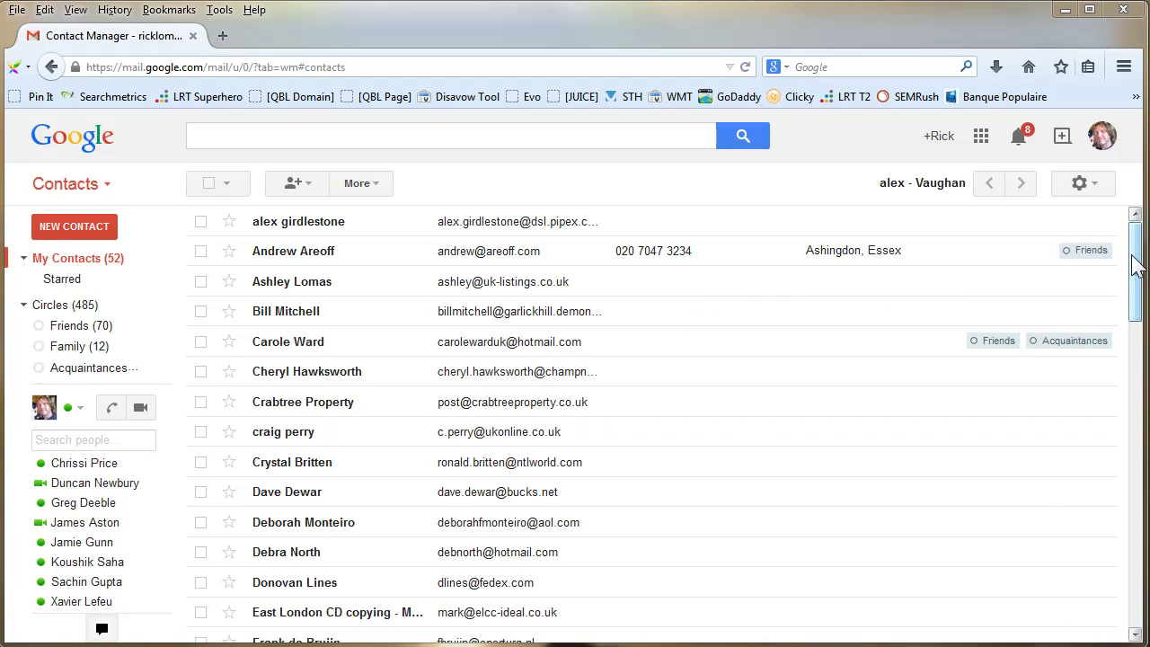
pyautogui.moveTo(1134, 260)
pyautogui.mouseDown()
pyautogui.moveTo(1142, 634)
pyautogui.moveTo(1129, 483)
pyautogui.moveTo(1146, 269)
pyautogui.mouseUp()
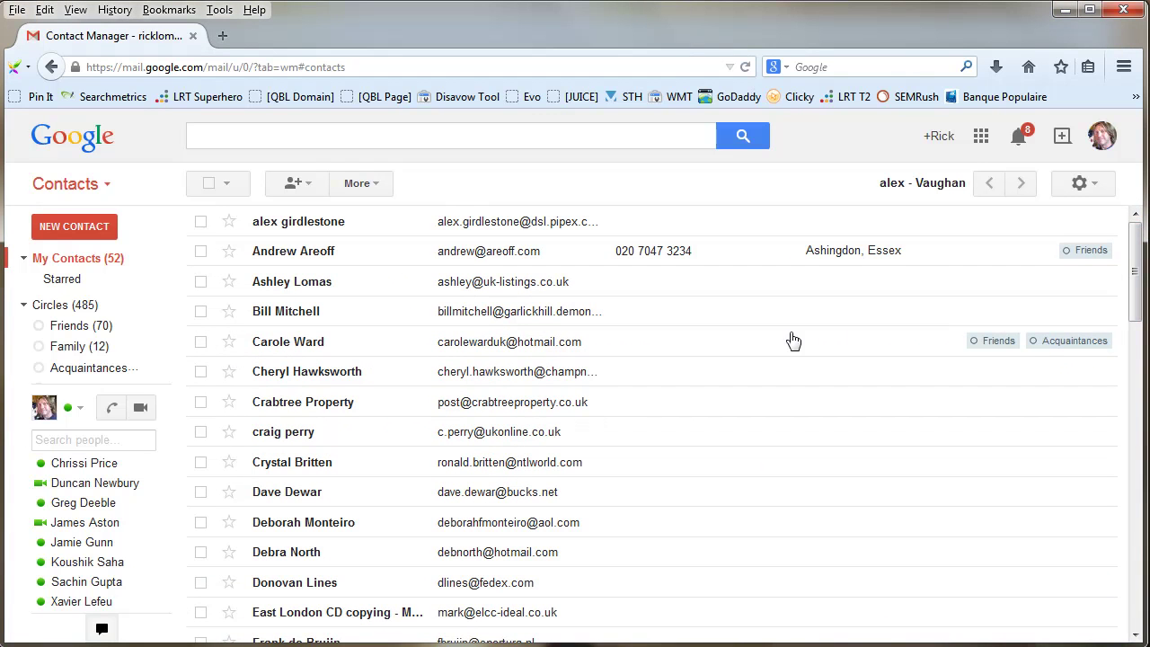
# - Export all 1825 contacts from More > Export in Google CSV format and save google.csv
pyautogui.click(377, 183)
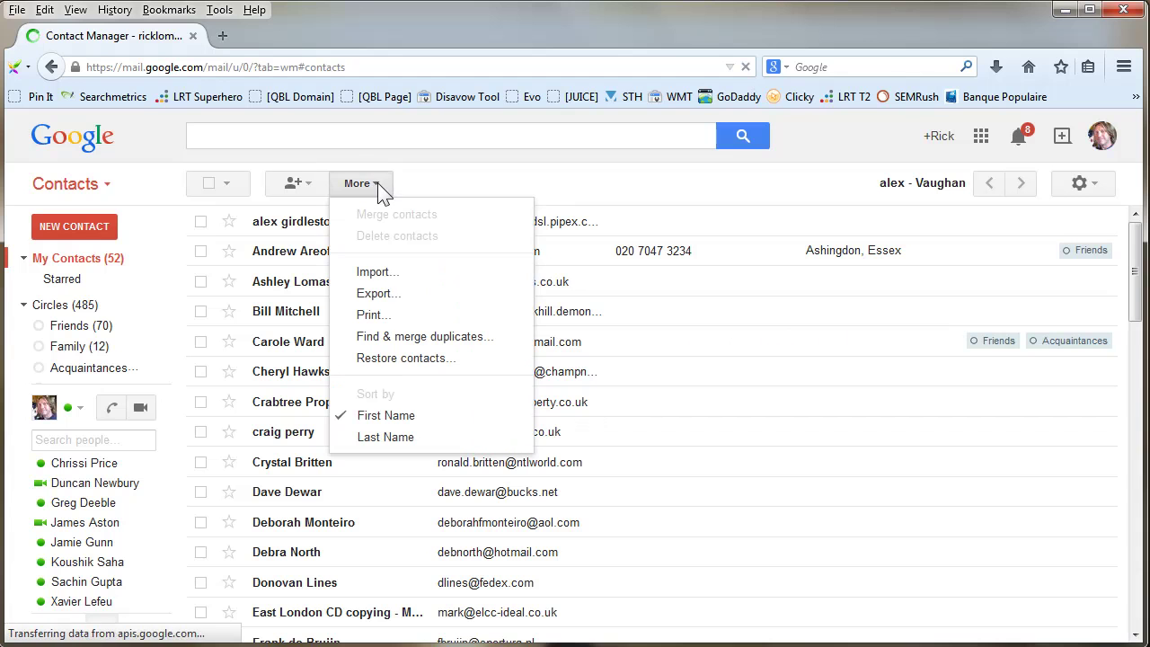
pyautogui.click(393, 302)
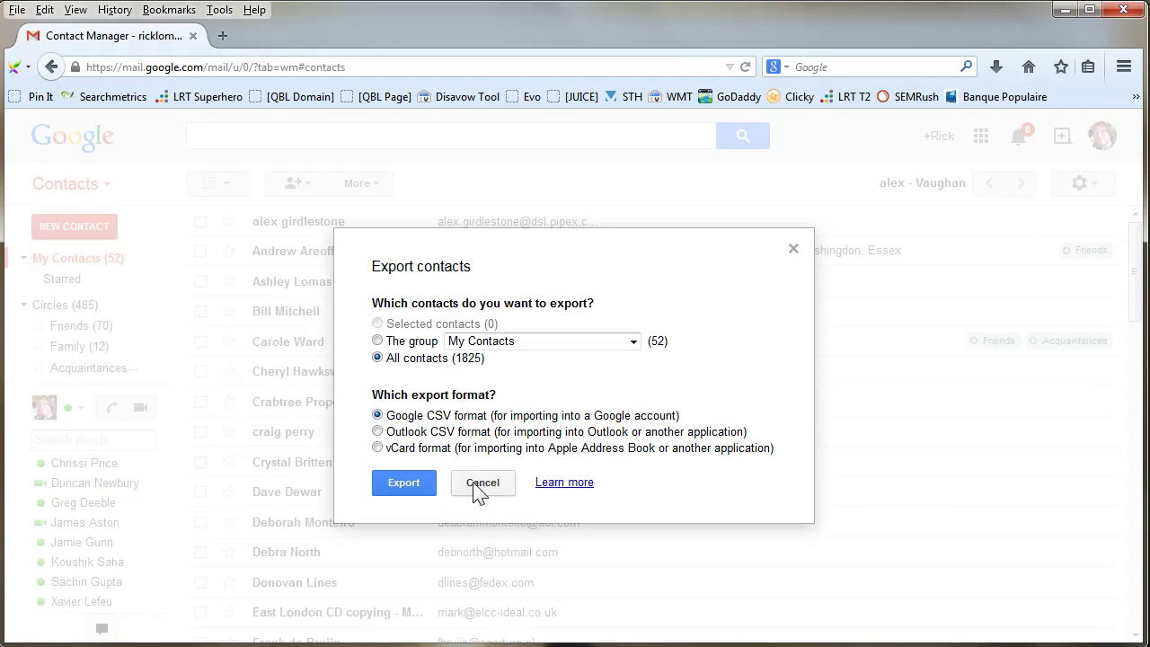
pyautogui.click(378, 341)
pyautogui.click(633, 341)
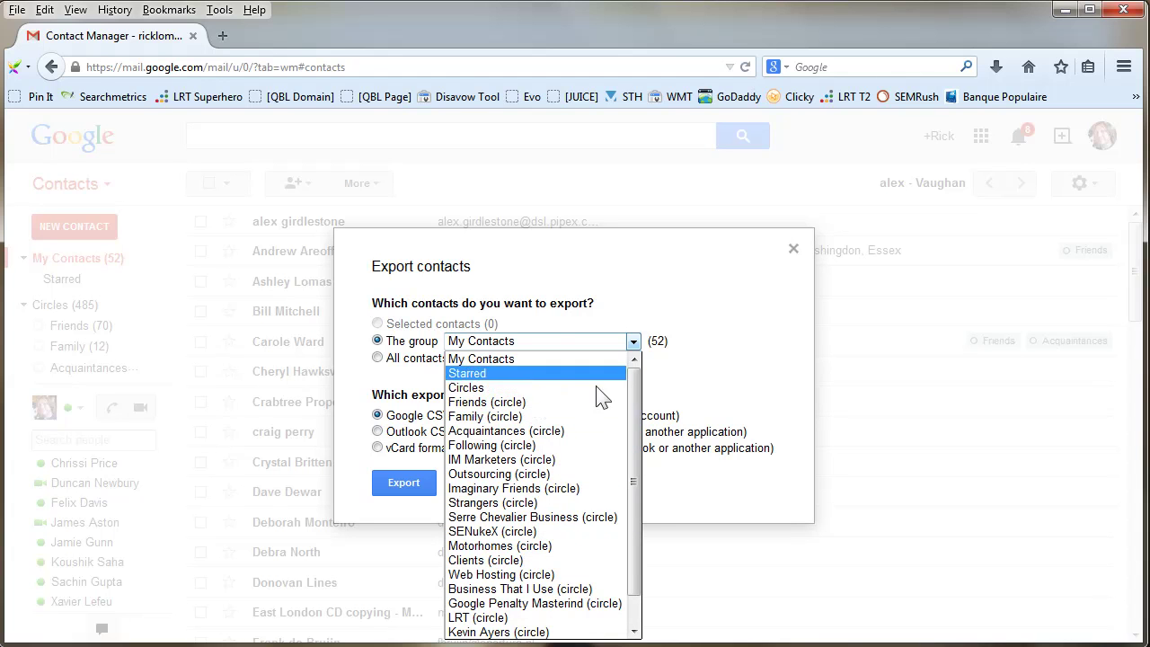
pyautogui.click(729, 395)
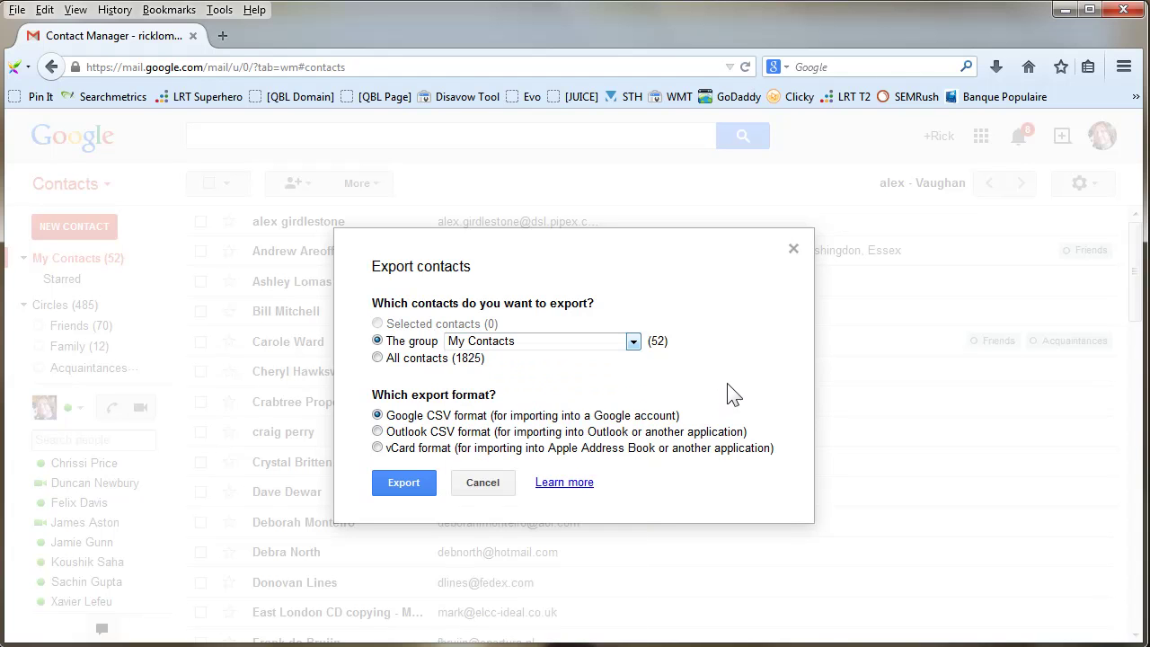
pyautogui.click(377, 358)
pyautogui.click(419, 481)
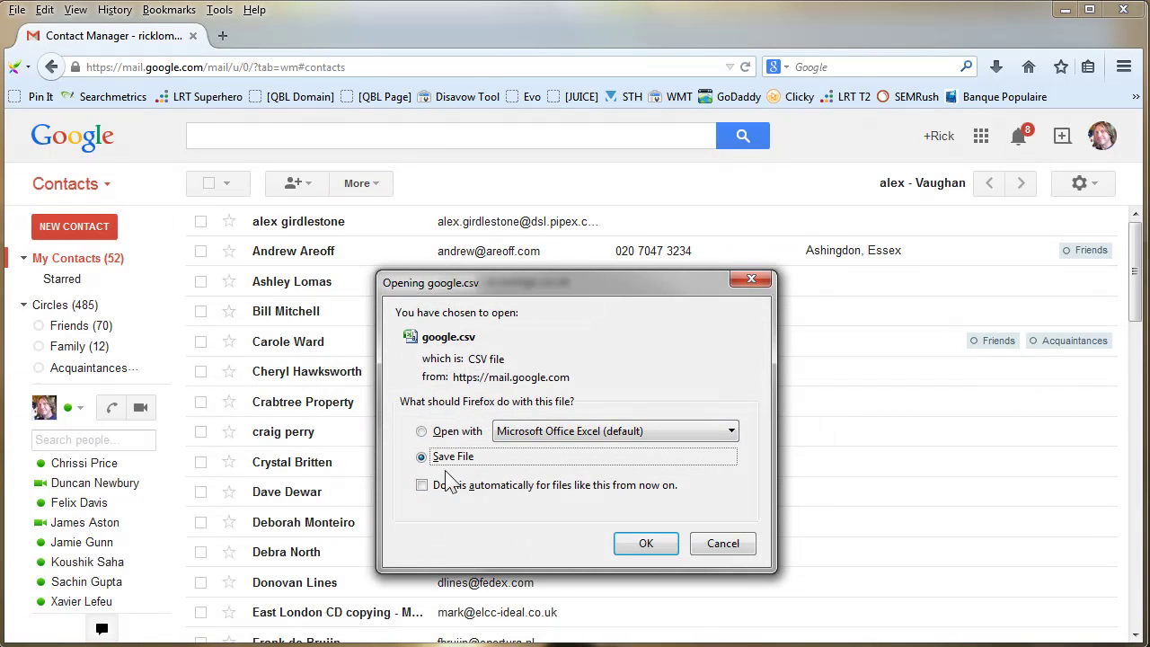
pyautogui.click(652, 545)
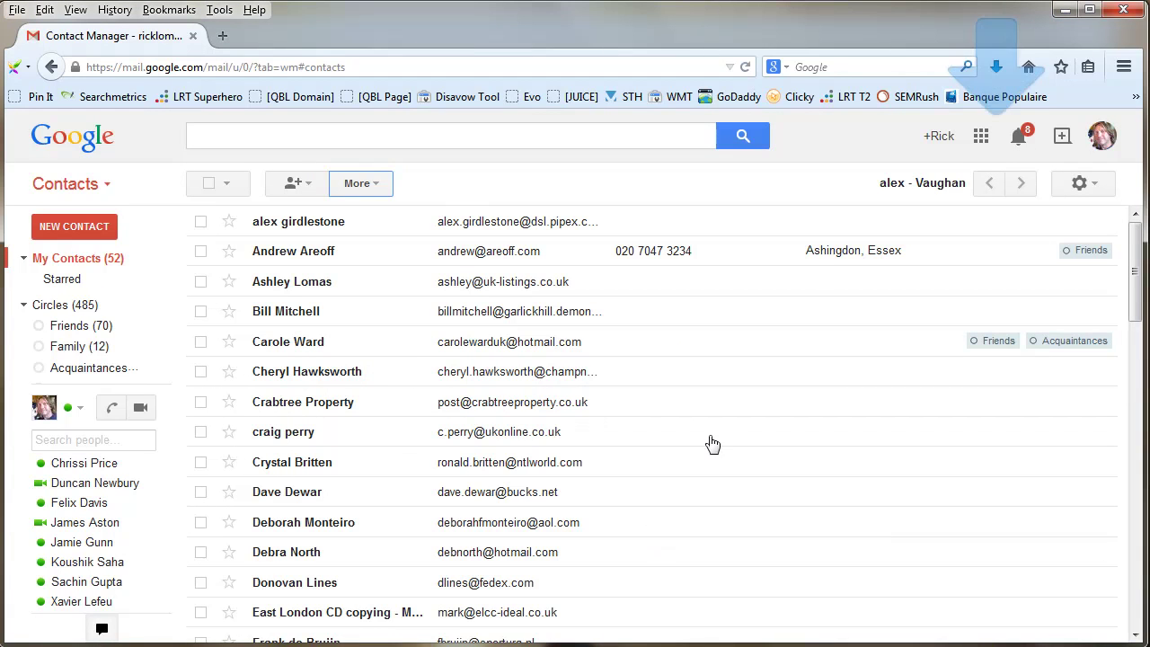
# - Open google.csv from the Downloads folder in Excel, widen column A, then close it
pyautogui.click(996, 67)
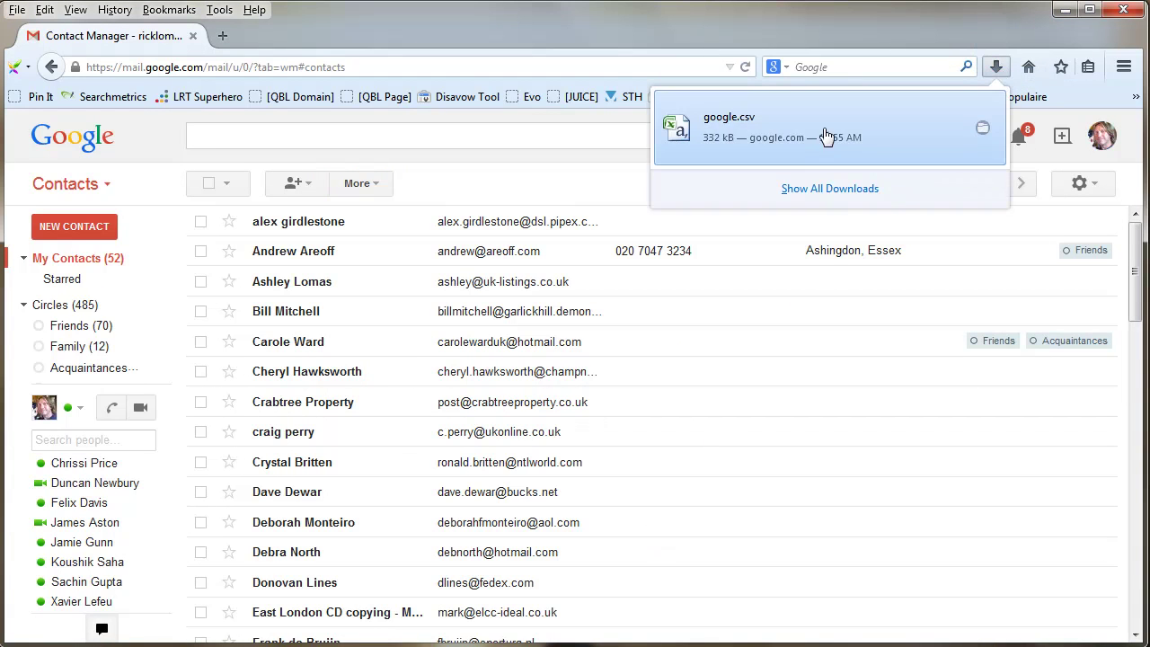
pyautogui.click(982, 128)
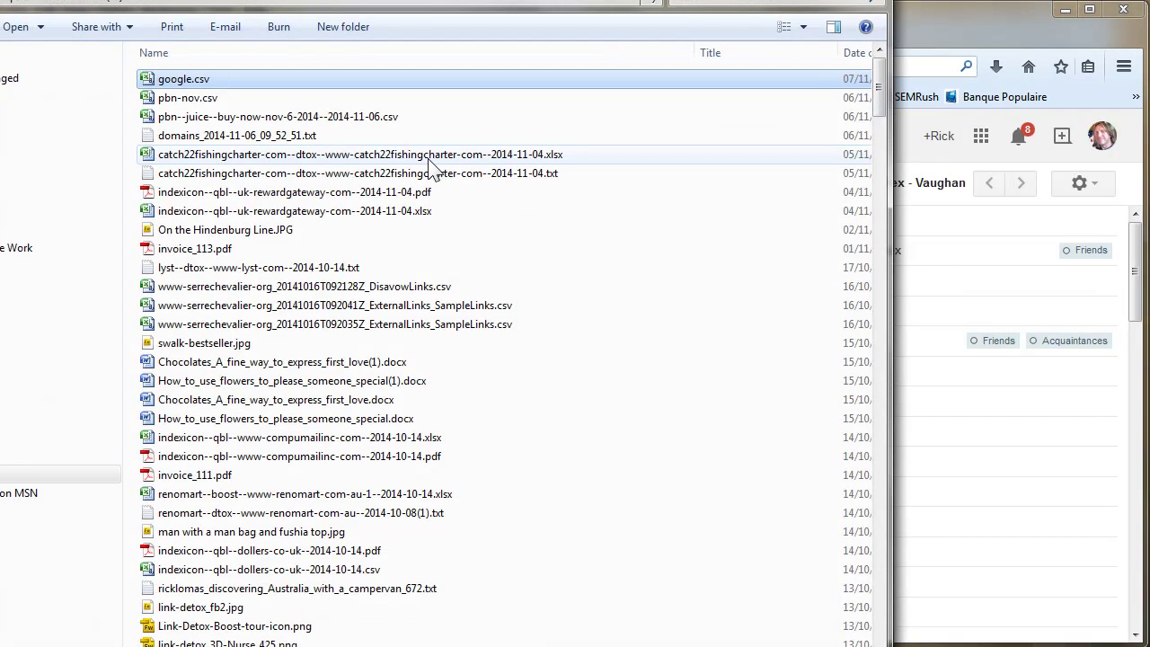
pyautogui.doubleClick(184, 80)
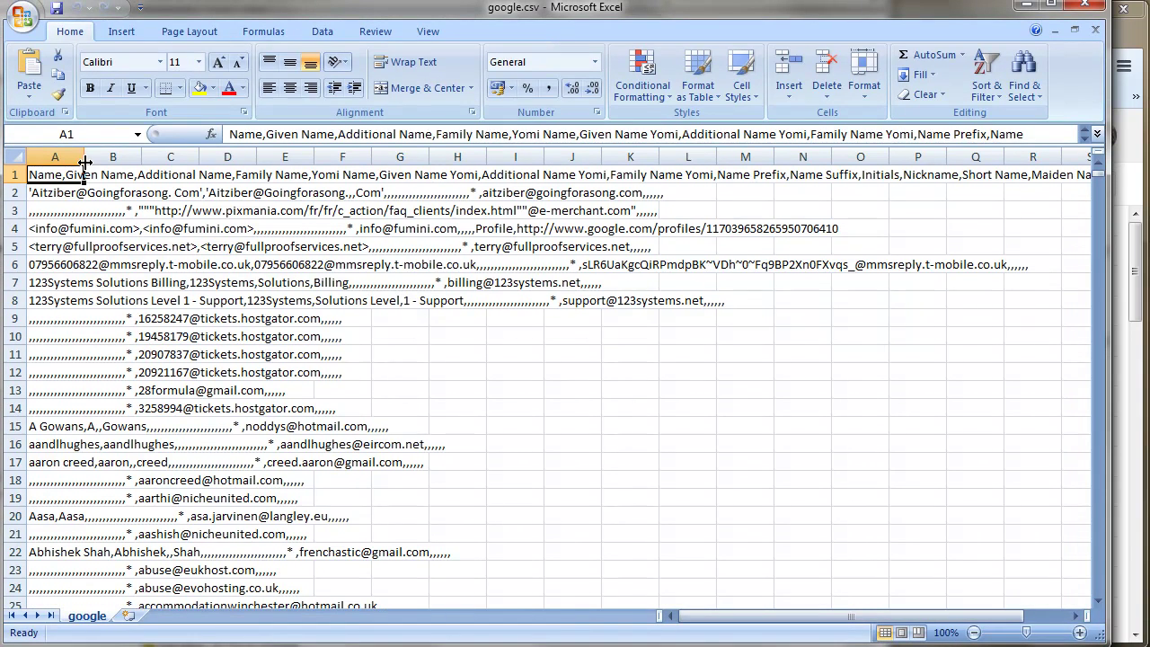
pyautogui.moveTo(85, 156); pyautogui.dragTo(474, 156)
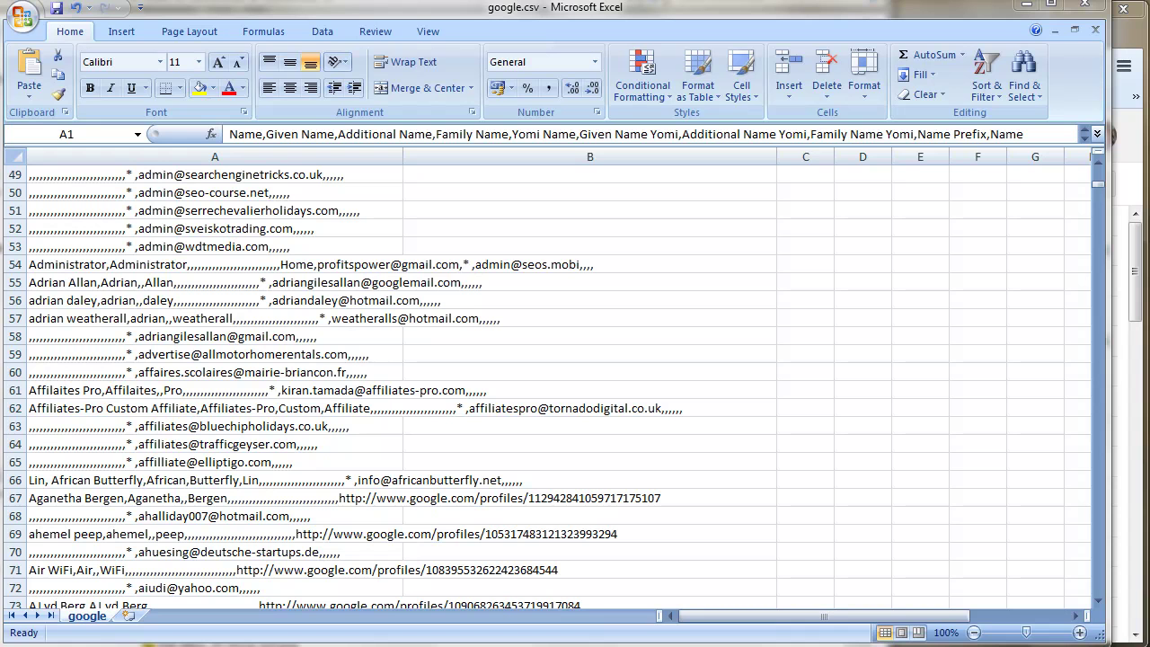
pyautogui.click(1083, 7)
# - Discard google.csv changes, re-export all contacts as Outlook CSV, and open contacts.csv in Excel
pyautogui.click(289, 397)
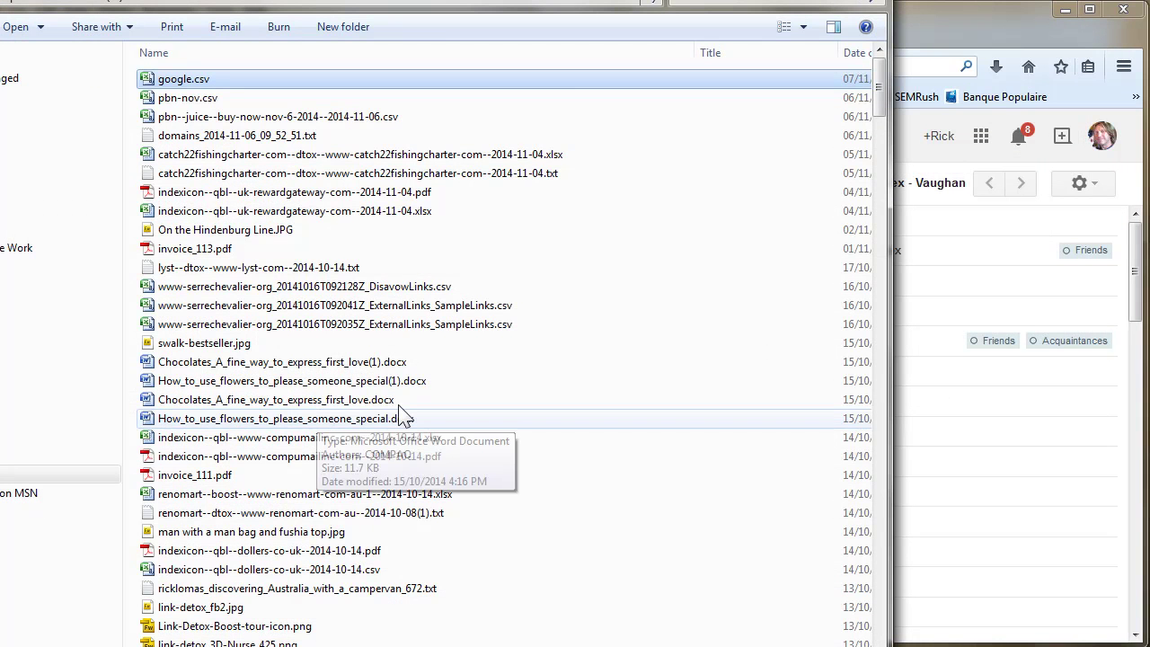
pyautogui.hotkey('alt', 'Tab')
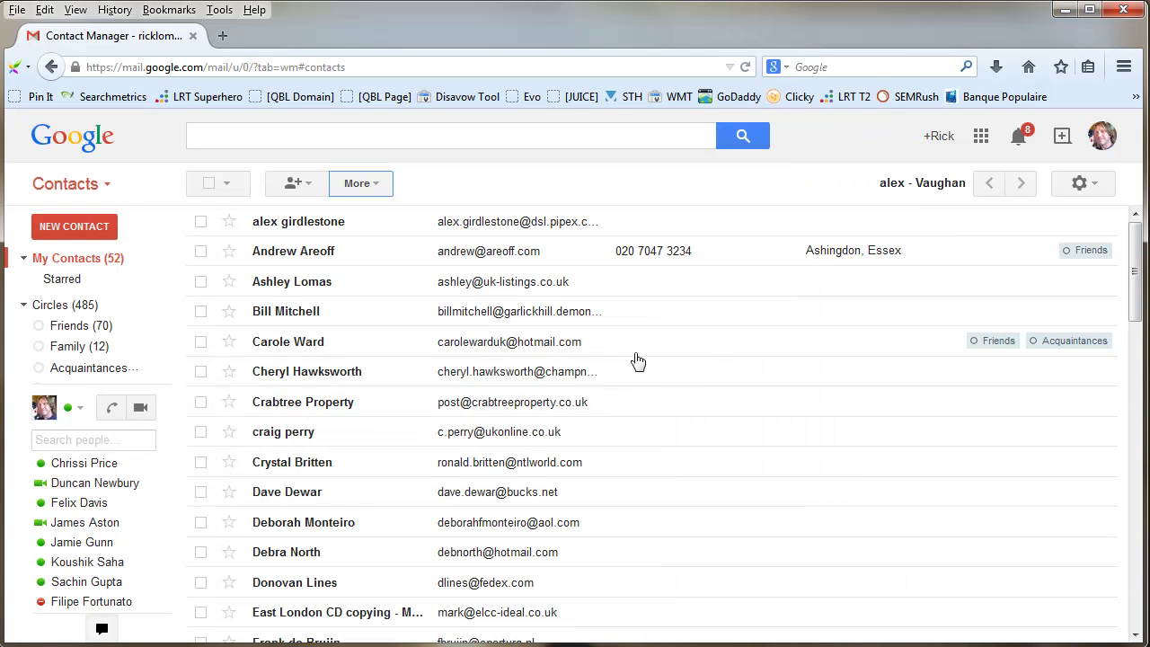
pyautogui.click(377, 185)
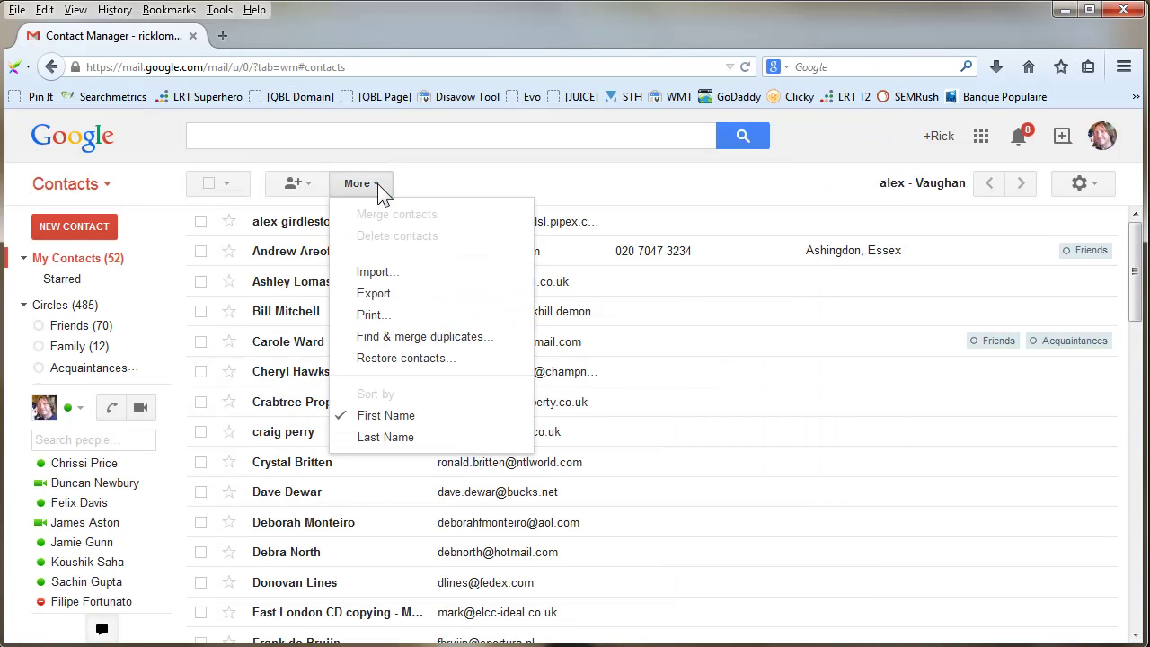
pyautogui.click(404, 303)
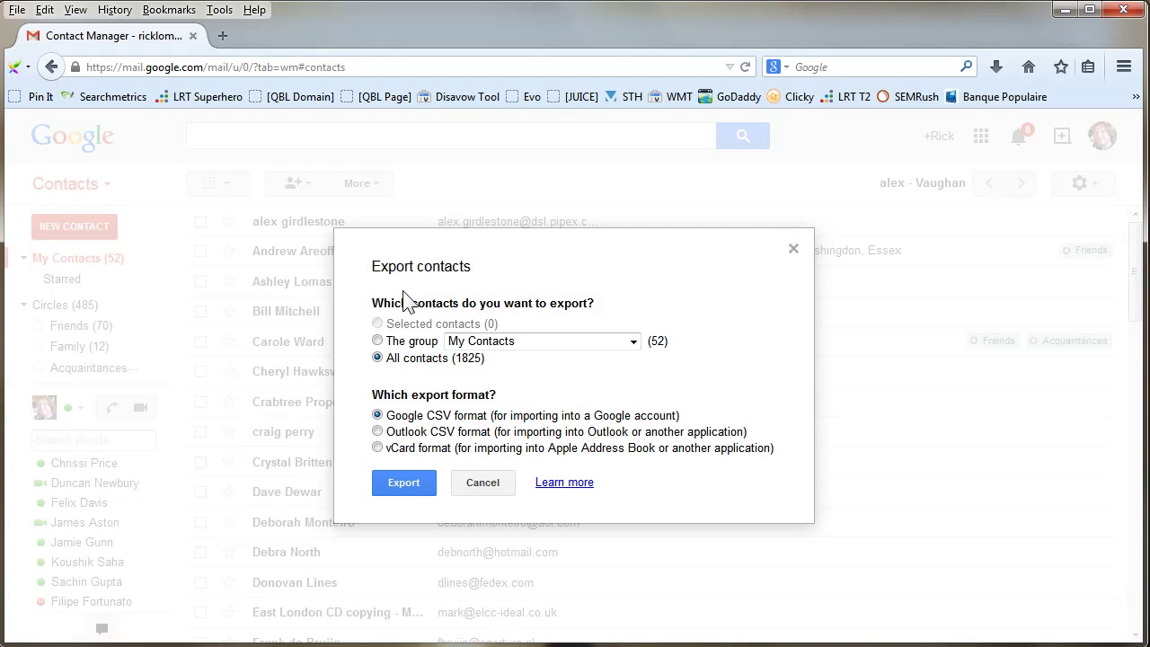
pyautogui.click(377, 432)
pyautogui.click(403, 483)
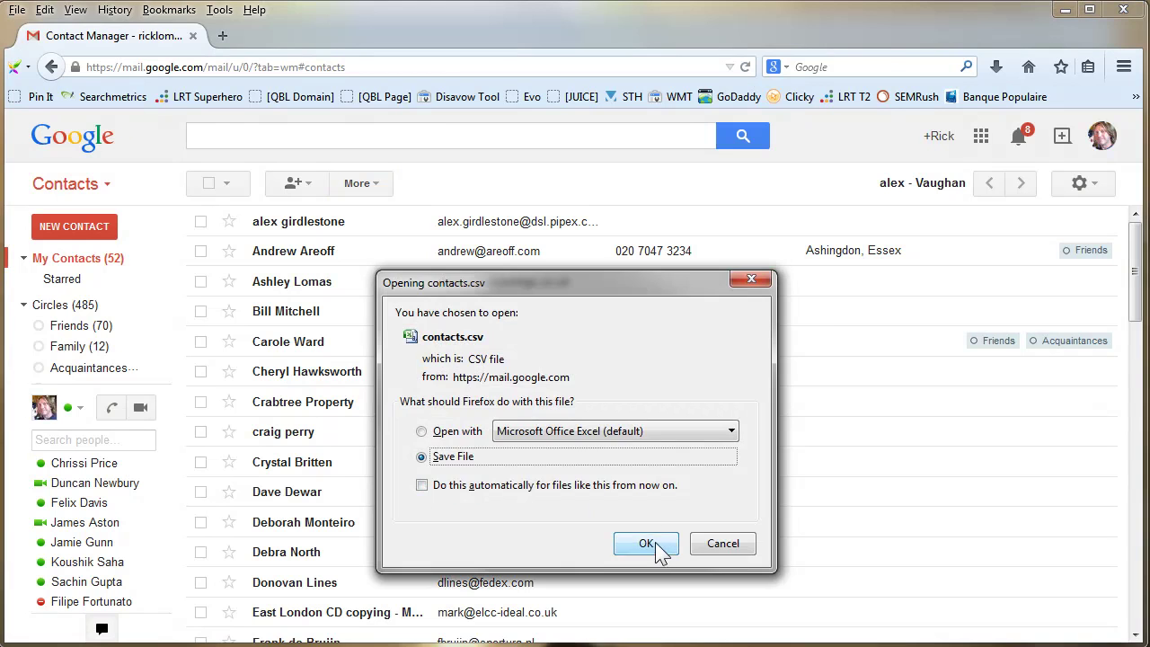
pyautogui.click(646, 543)
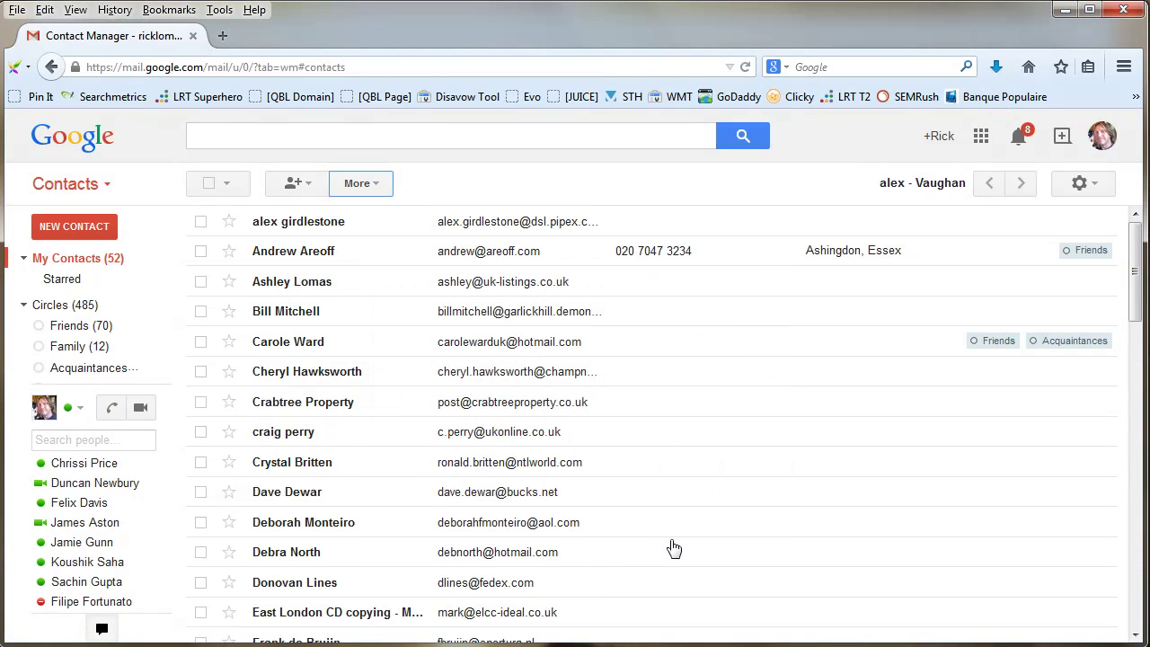
pyautogui.click(995, 66)
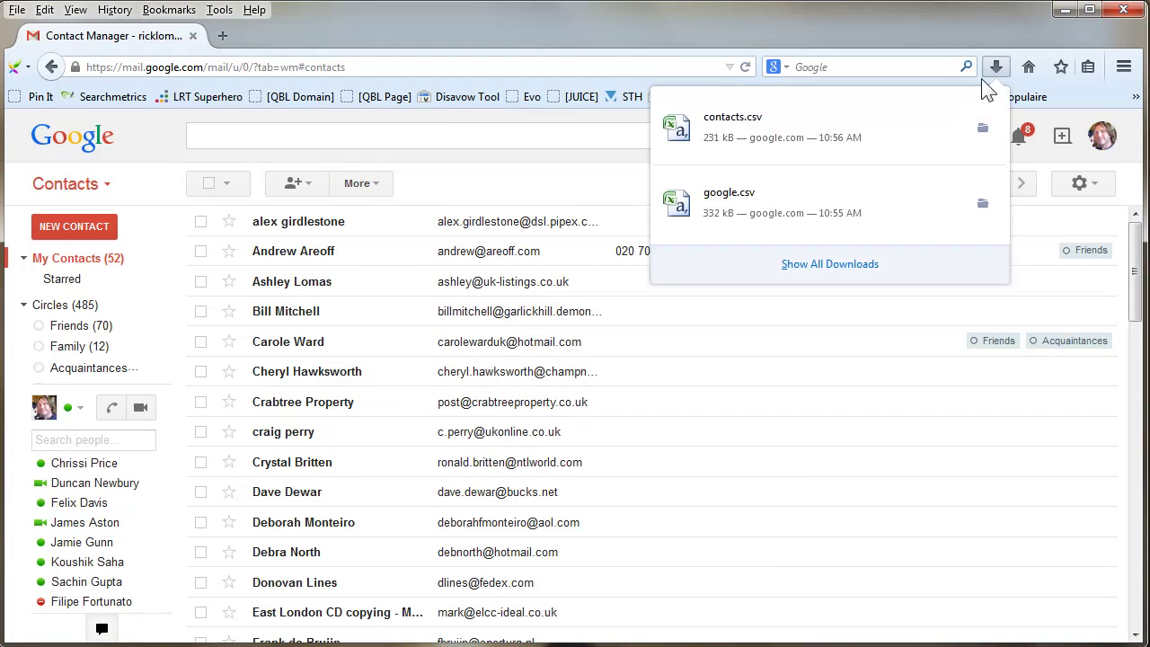
pyautogui.click(820, 141)
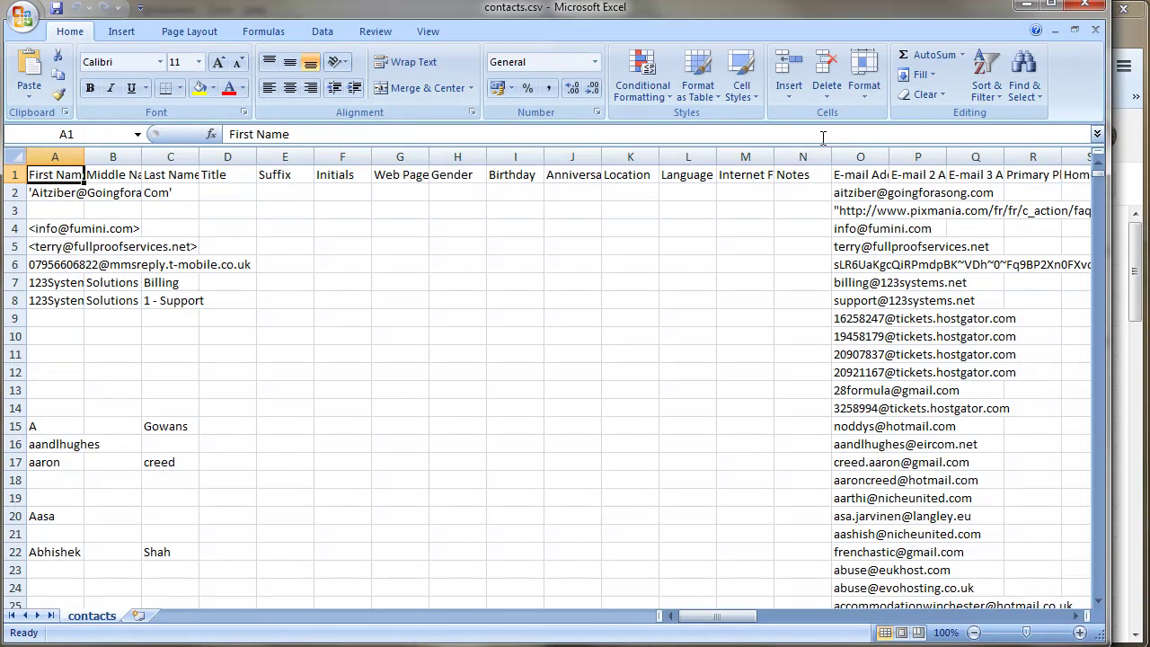
# - Autofit the First Name column, widen the Middle and Last Name columns, and scroll to the e-mails in column O
pyautogui.doubleClick(80, 156)
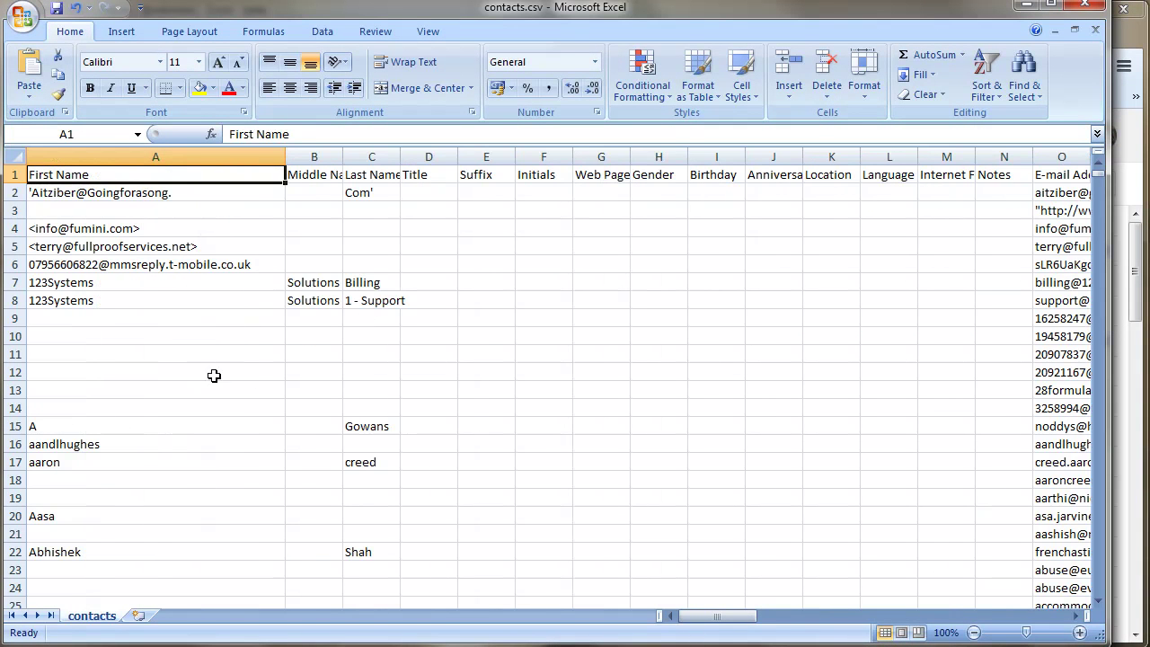
pyautogui.moveTo(342, 156); pyautogui.dragTo(709, 153)
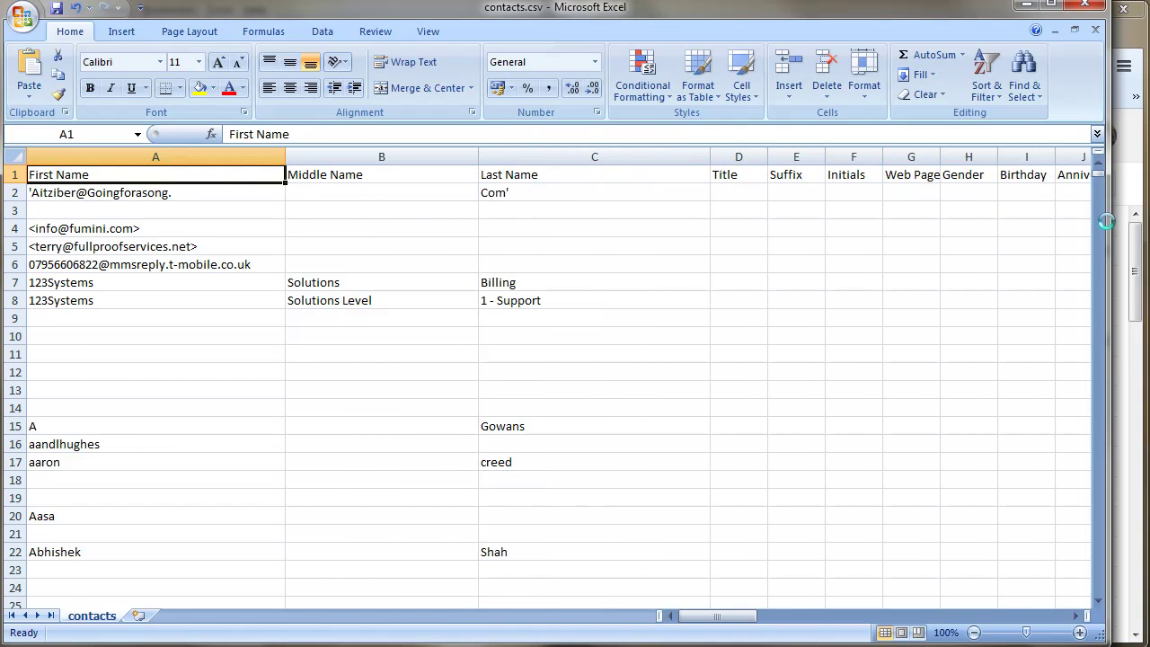
pyautogui.moveTo(1099, 173); pyautogui.dragTo(1112, 210)
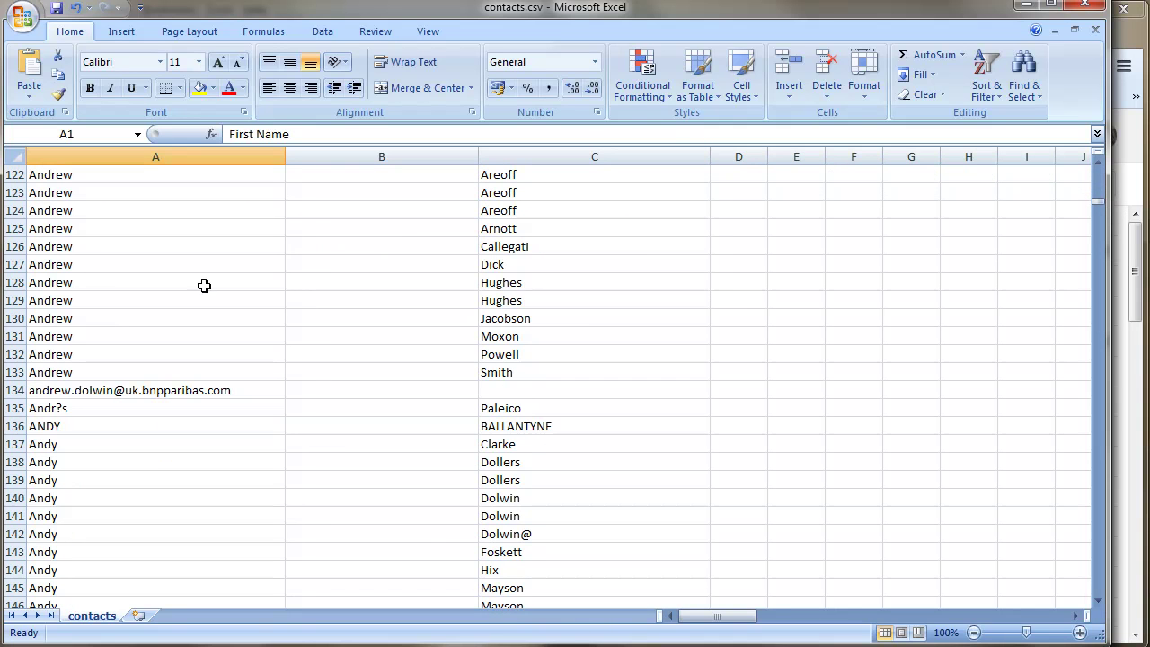
pyautogui.moveTo(749, 620); pyautogui.dragTo(788, 631)
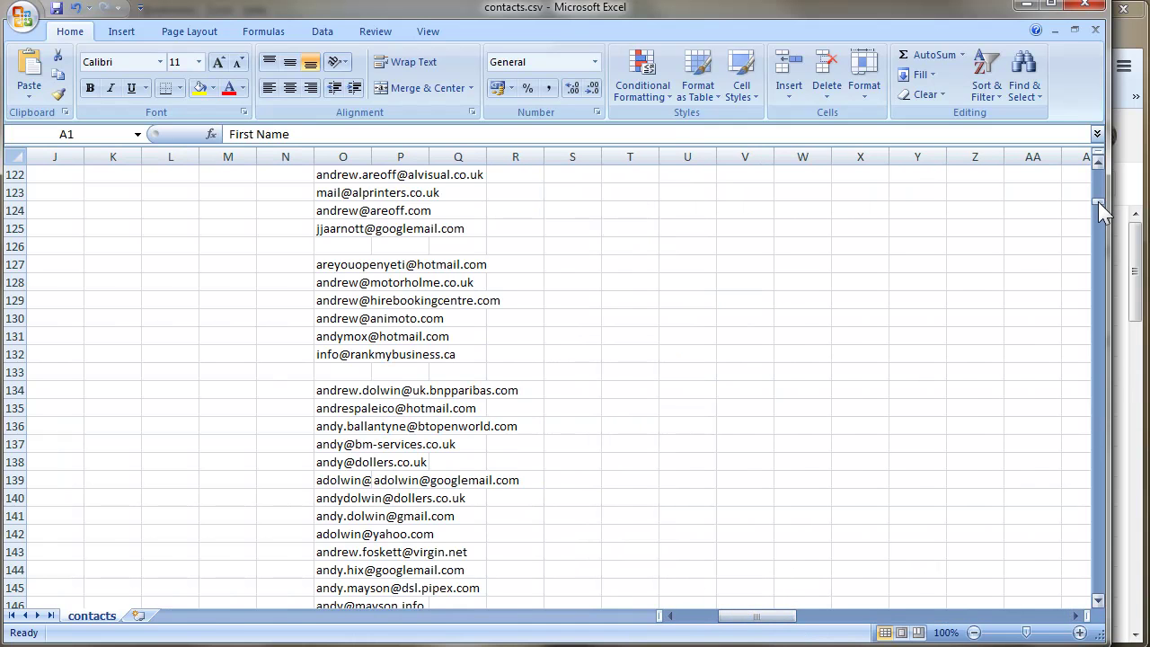
pyautogui.moveTo(1097, 202); pyautogui.dragTo(1094, 177)
pyautogui.moveTo(759, 627); pyautogui.dragTo(732, 629)
pyautogui.moveTo(168, 157); pyautogui.dragTo(535, 156)
pyautogui.moveTo(754, 629); pyautogui.dragTo(629, 632)
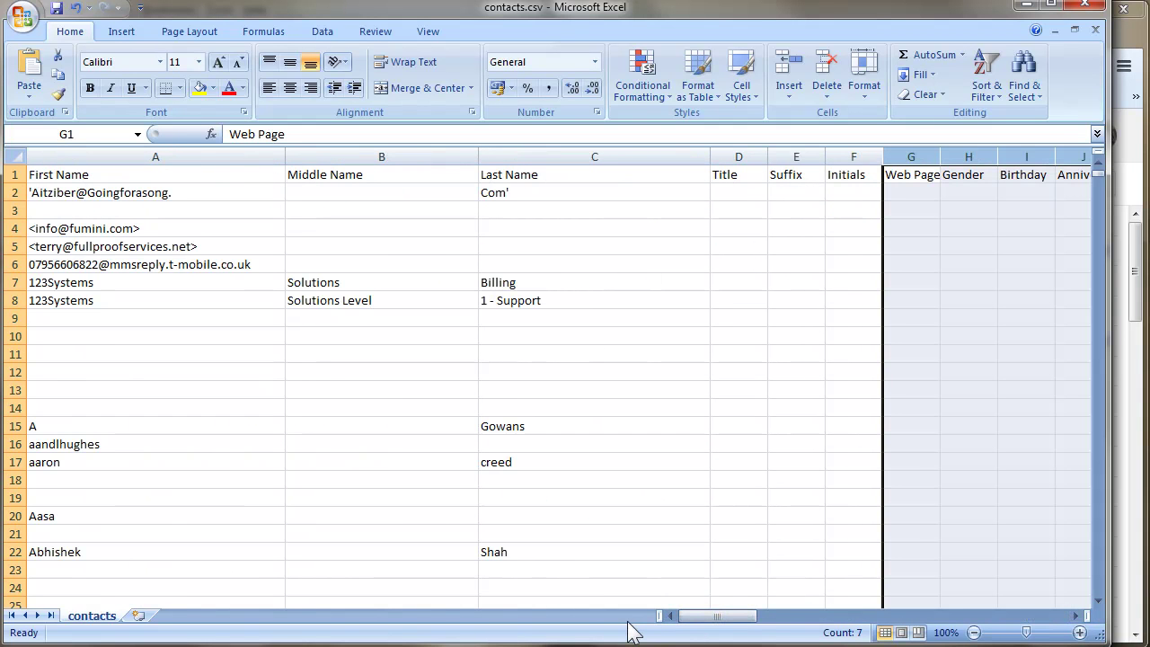